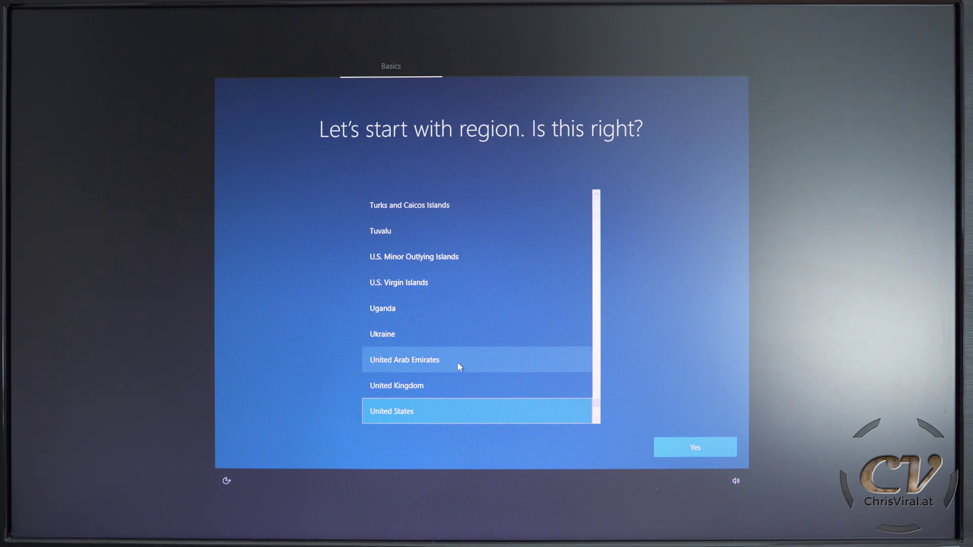
pyautogui.scroll(3, 457, 363)
pyautogui.scroll(3, 457, 363)
pyautogui.scroll(3, 459, 359)
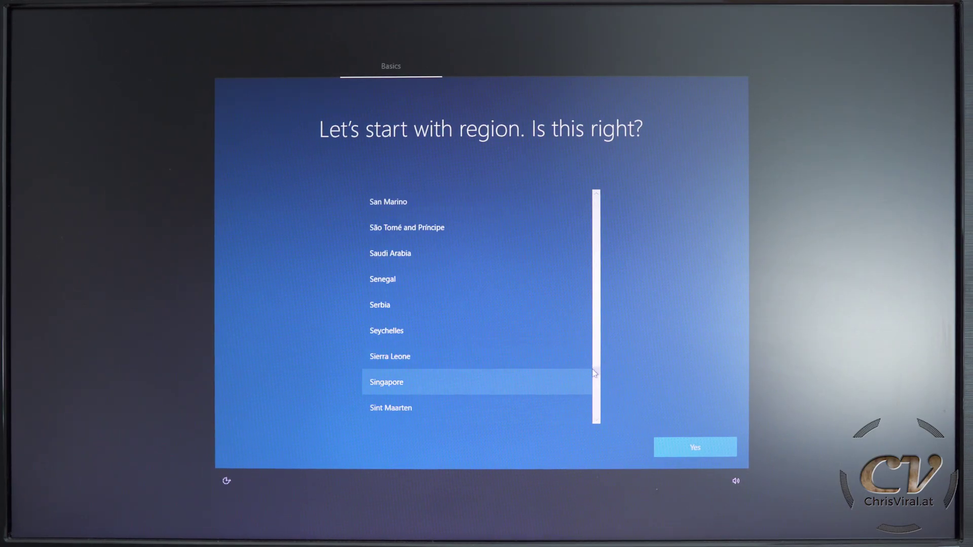
pyautogui.scroll(3, 595, 373)
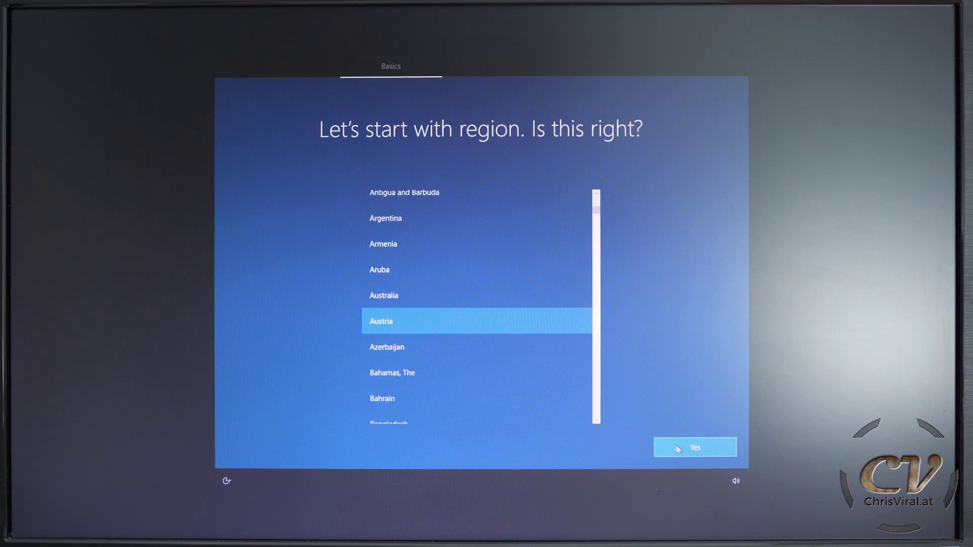
# Step: Set the region to Austria and the keyboard to German, with no second layout
pyautogui.click(678, 448)
pyautogui.scroll(-3, 498, 278)
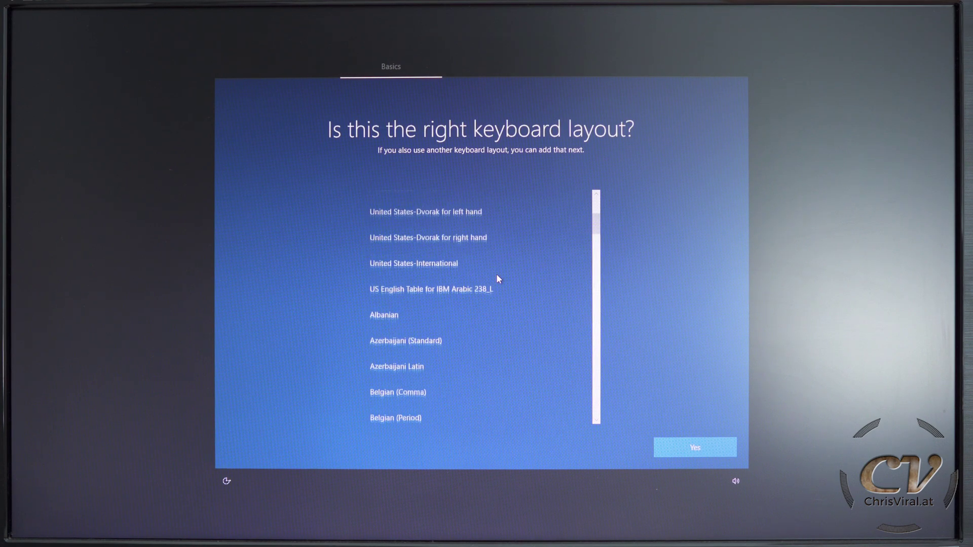
pyautogui.scroll(-3, 496, 273)
pyautogui.scroll(-3, 497, 274)
pyautogui.scroll(-5, 496, 274)
pyautogui.click(429, 362)
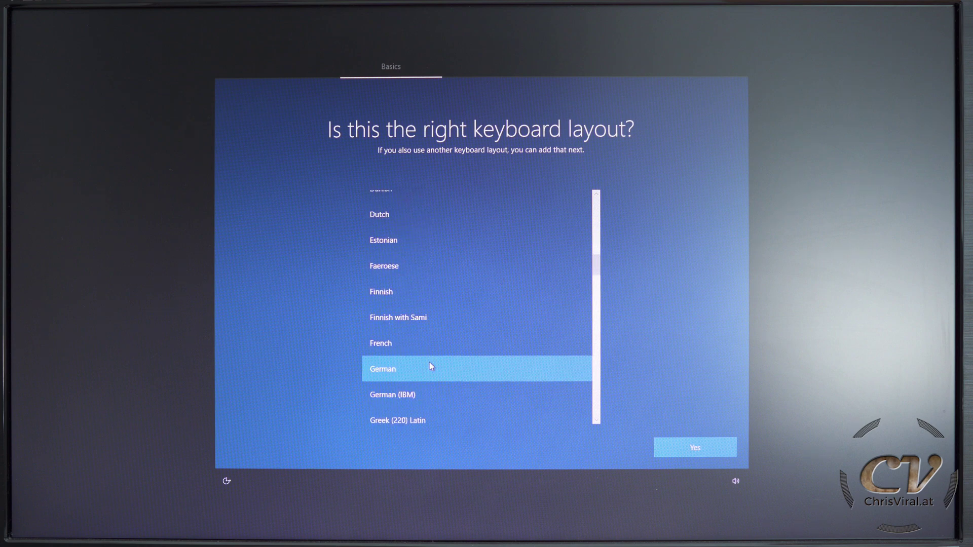
pyautogui.click(693, 448)
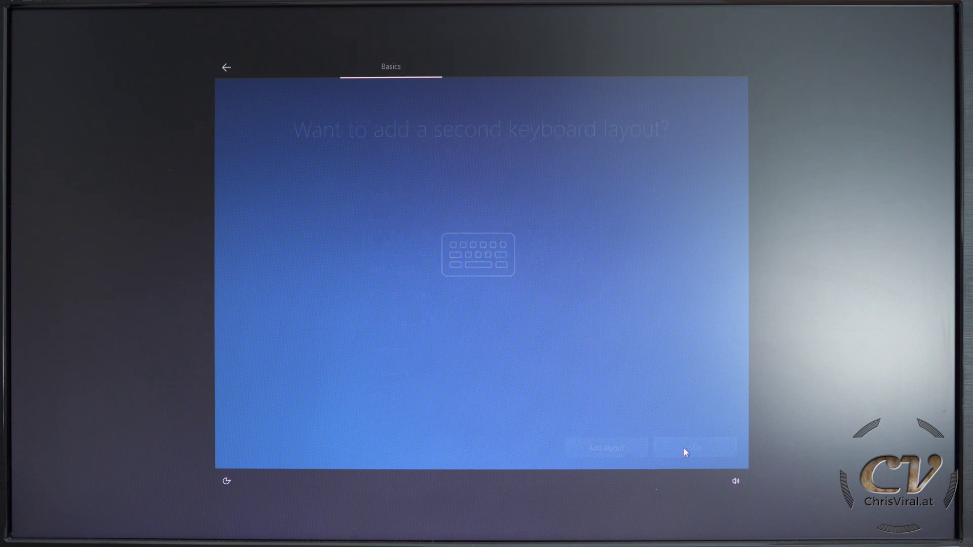
pyautogui.click(660, 450)
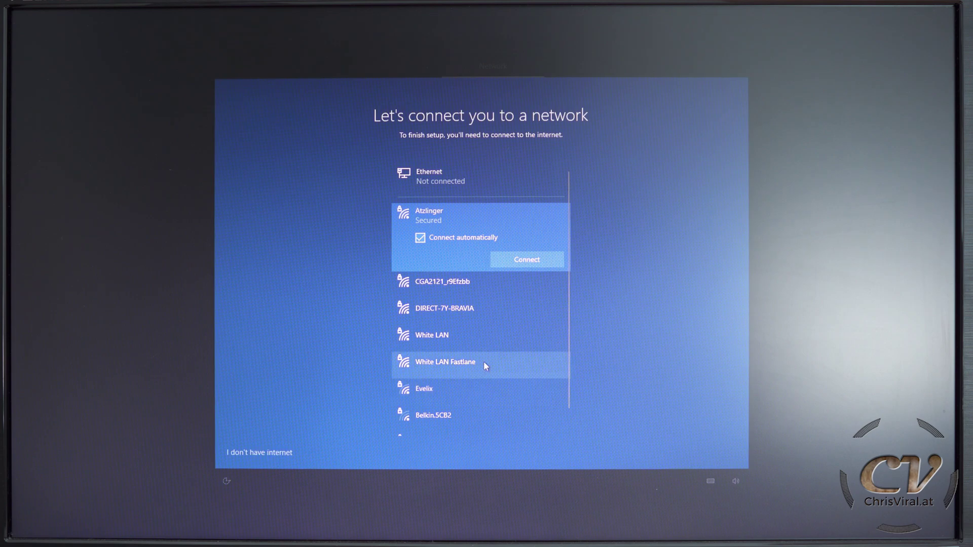
# Step: Try connecting to White LAN Fastlane, cancel the security key prompt, and continue without internet
pyautogui.click(484, 361)
pyautogui.click(510, 368)
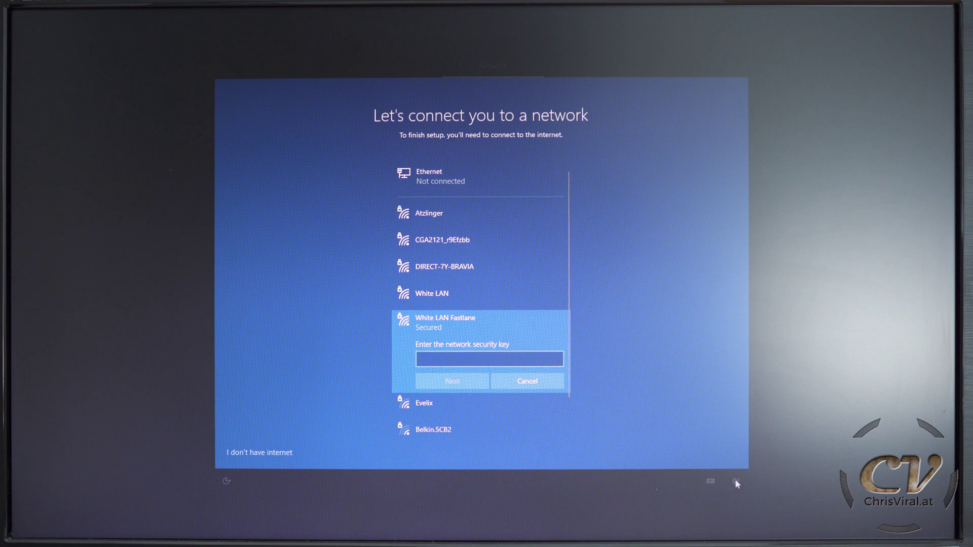
pyautogui.click(546, 376)
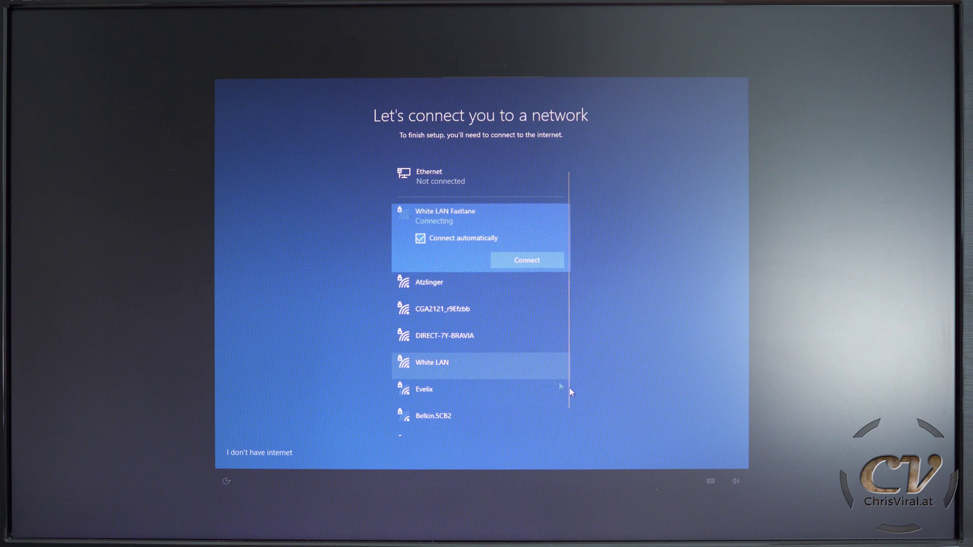
pyautogui.click(263, 453)
# Step: Turn on the on-screen keyboard from the accessibility options, then return to the network page
pyautogui.click(706, 480)
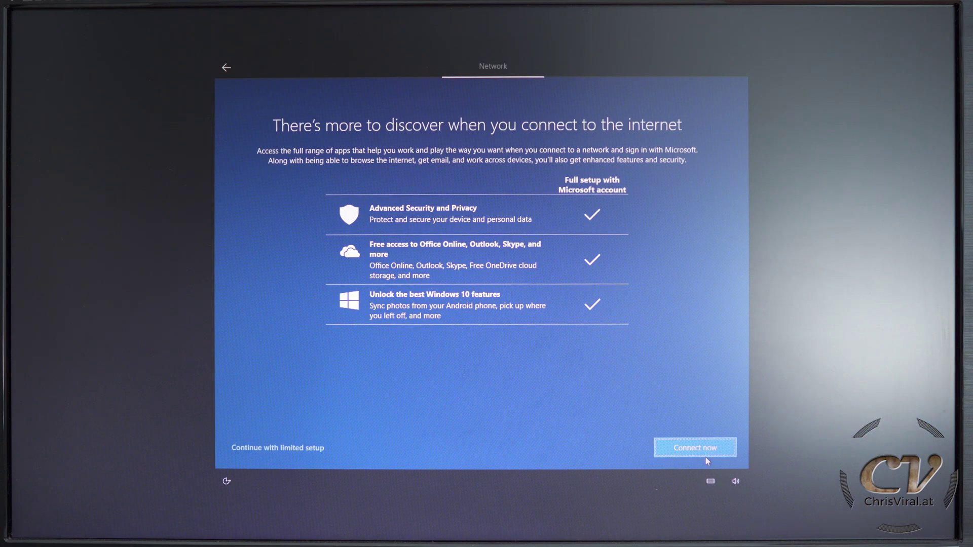
pyautogui.click(737, 481)
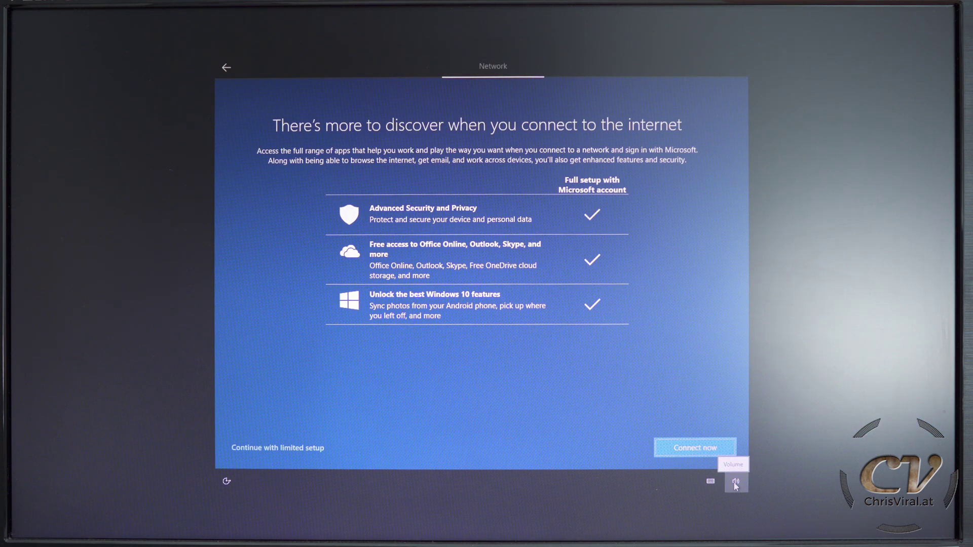
pyautogui.click(228, 481)
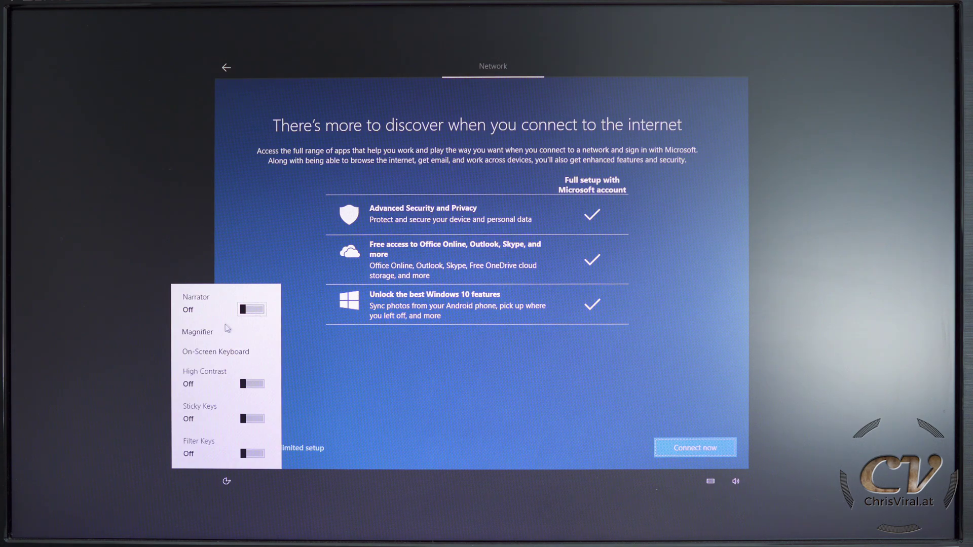
pyautogui.click(215, 351)
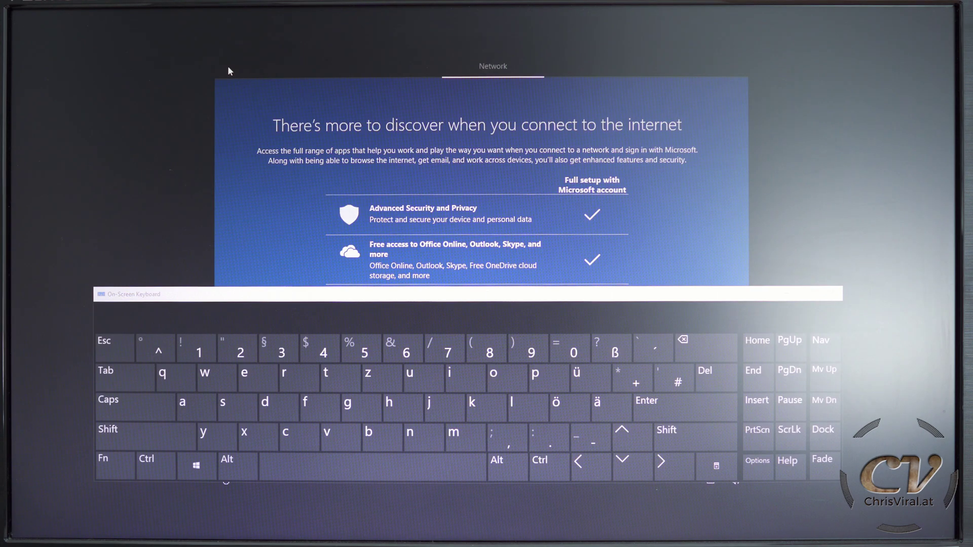
pyautogui.click(227, 66)
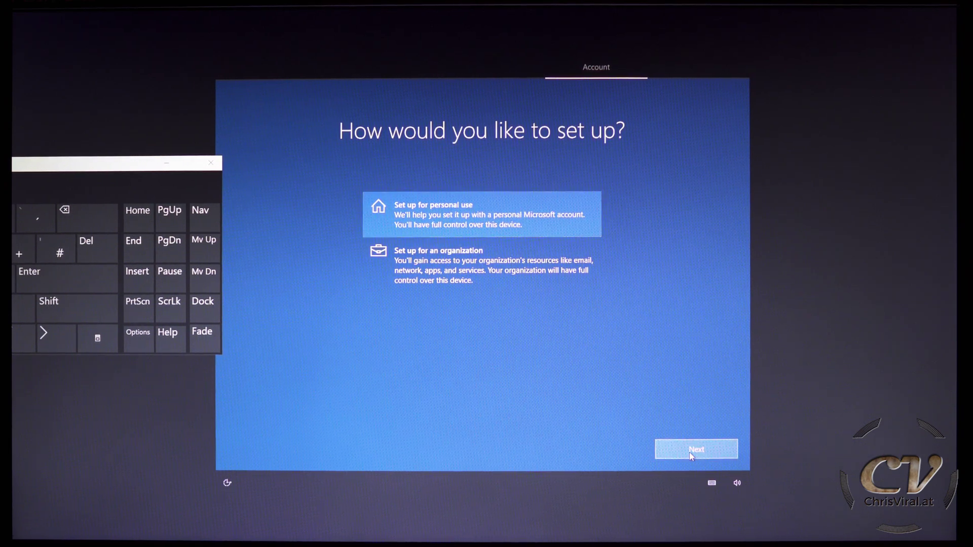
# Step: Choose personal use, then start PIN setup and close it without setting a PIN
pyautogui.click(691, 454)
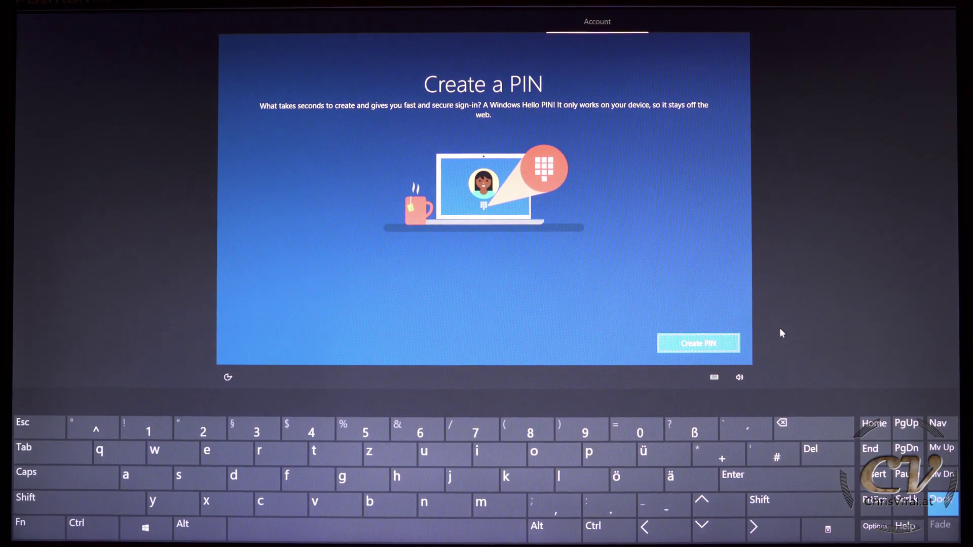
pyautogui.click(727, 351)
pyautogui.click(532, 267)
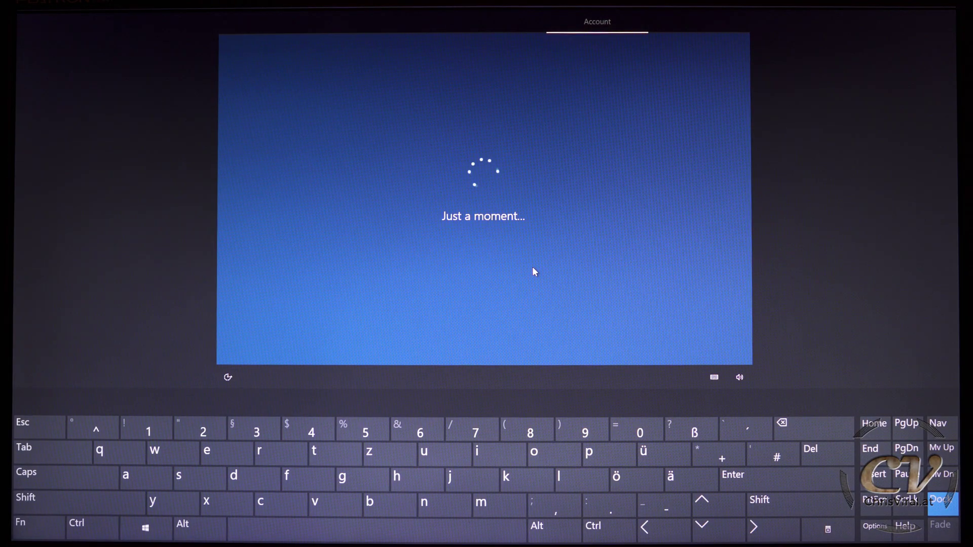
pyautogui.click(686, 340)
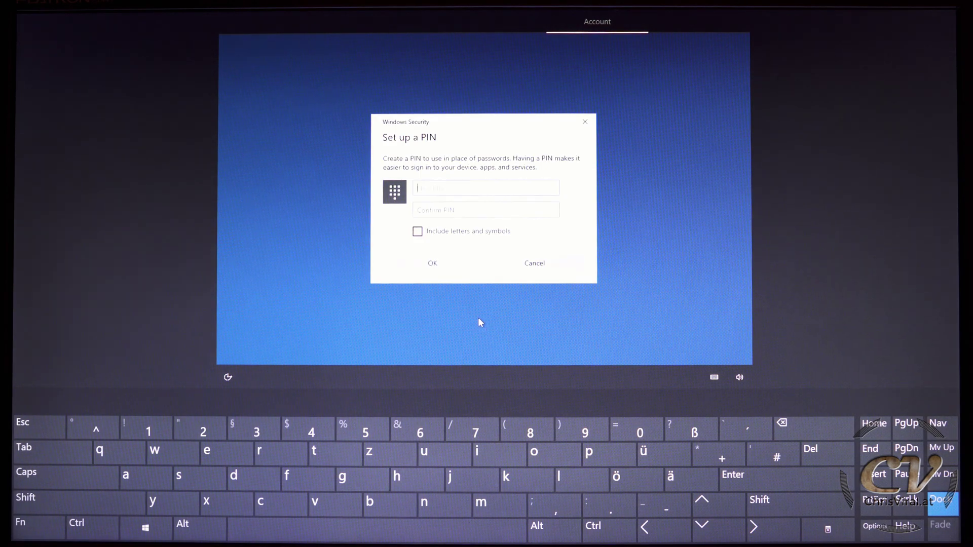
pyautogui.press('Escape')
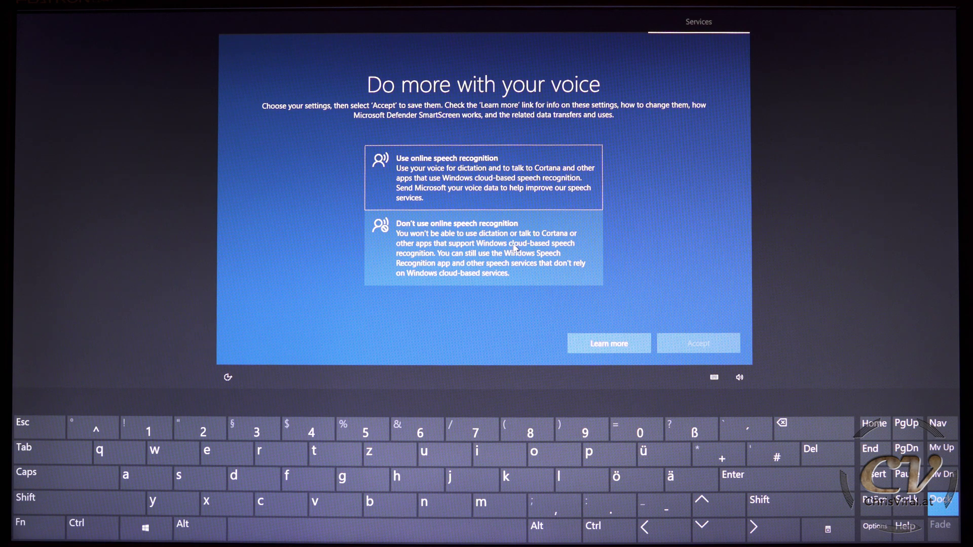
# Step: Decline speech recognition and location, accept Find my device, and send only required diagnostics
pyautogui.click(514, 248)
pyautogui.click(684, 348)
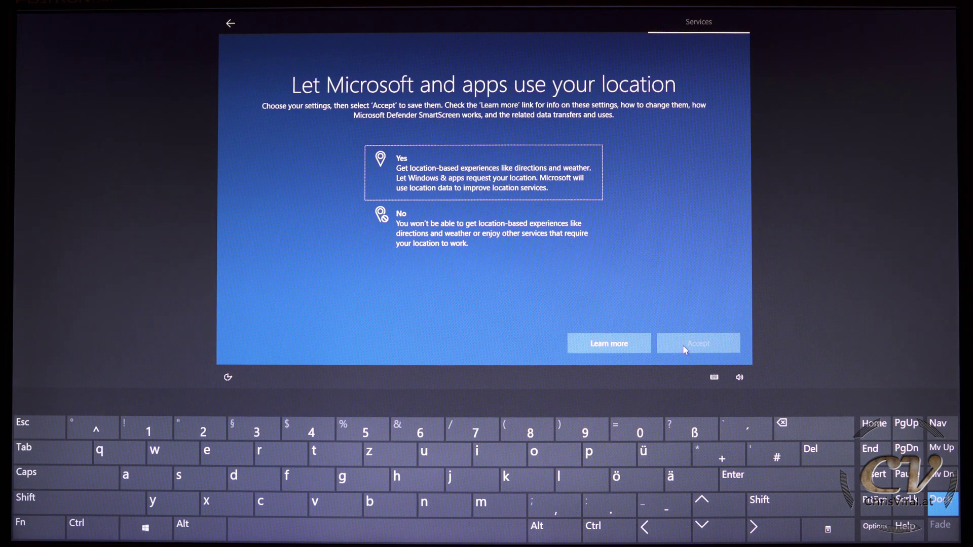
pyautogui.click(533, 229)
pyautogui.click(678, 346)
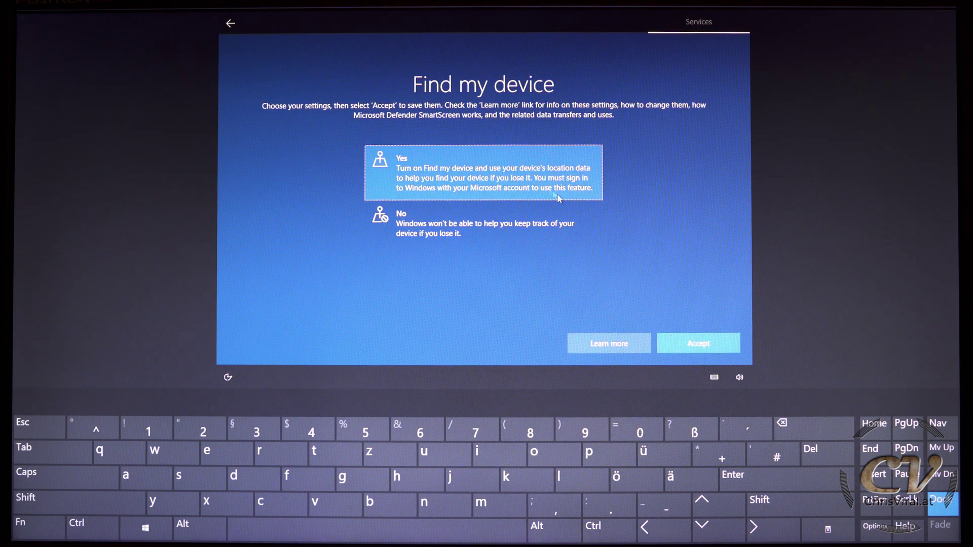
pyautogui.click(683, 346)
pyautogui.click(532, 251)
pyautogui.click(684, 346)
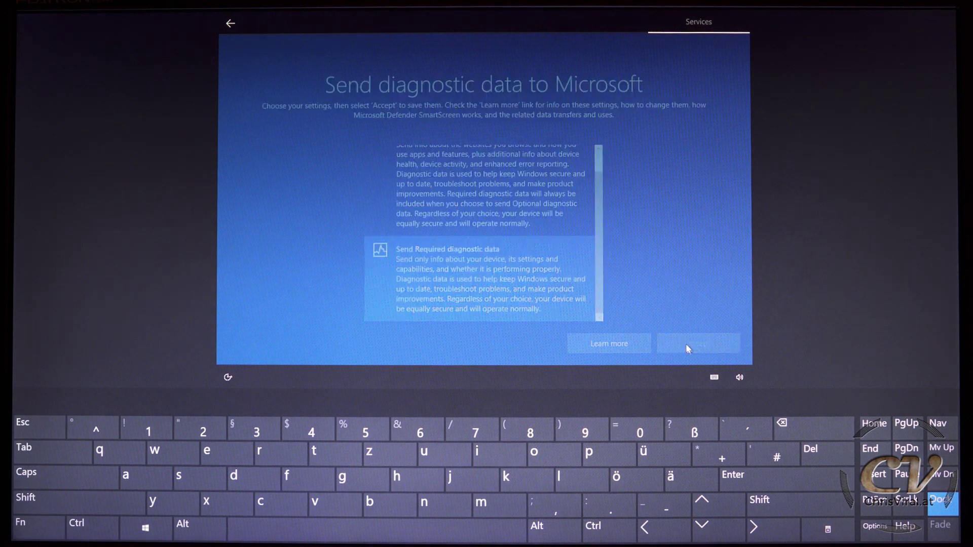
# Step: Decline inking and typing data, tailored experiences, and advertising ID use
pyautogui.click(532, 240)
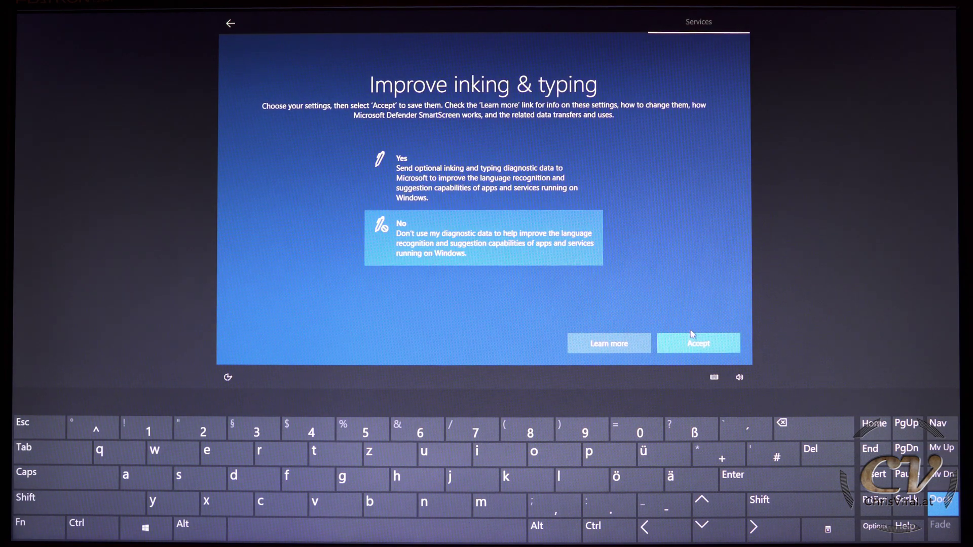
pyautogui.click(687, 345)
pyautogui.click(553, 241)
pyautogui.click(679, 344)
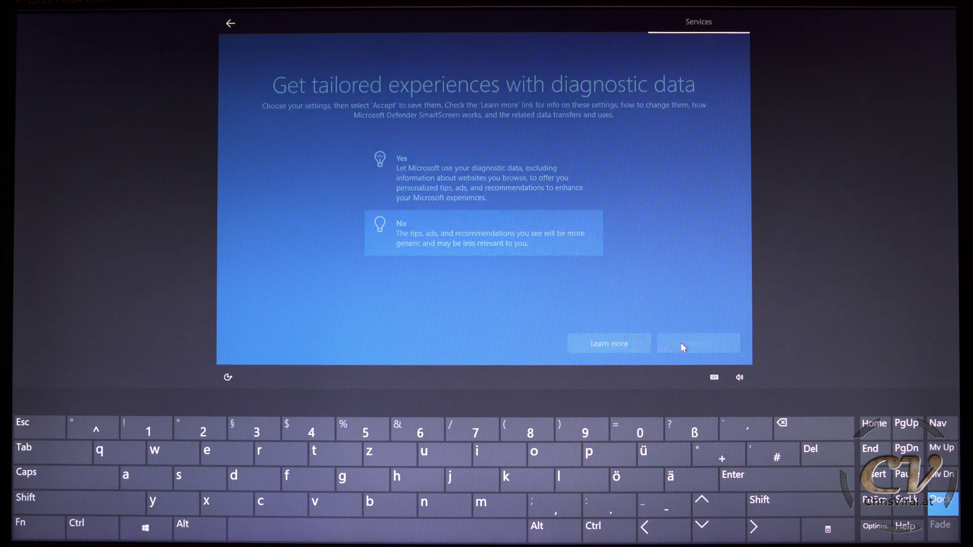
pyautogui.click(551, 237)
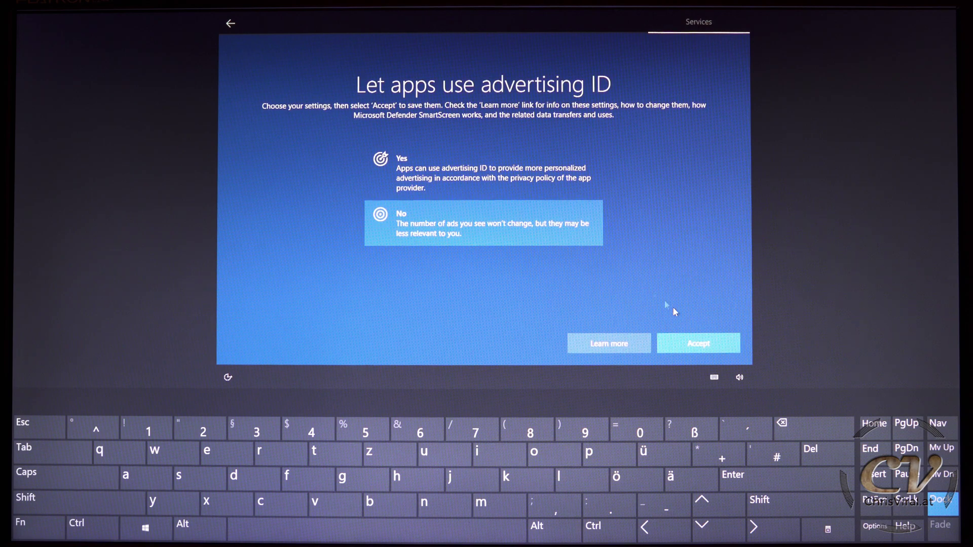
pyautogui.click(690, 342)
# Step: Skip device customization, phone linking and OneDrive backup, and decline the Microsoft 365 trial
pyautogui.click(609, 342)
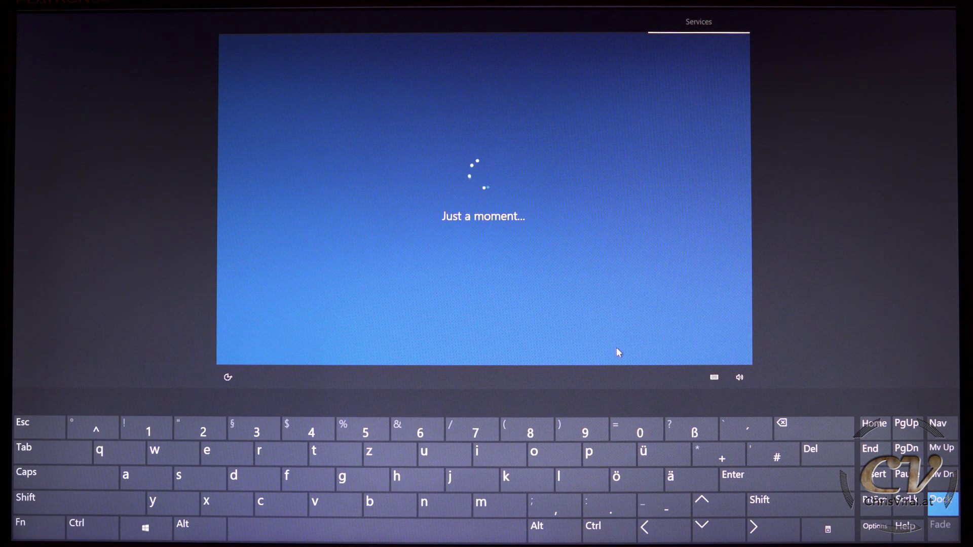
pyautogui.click(258, 344)
pyautogui.click(273, 344)
pyautogui.click(588, 338)
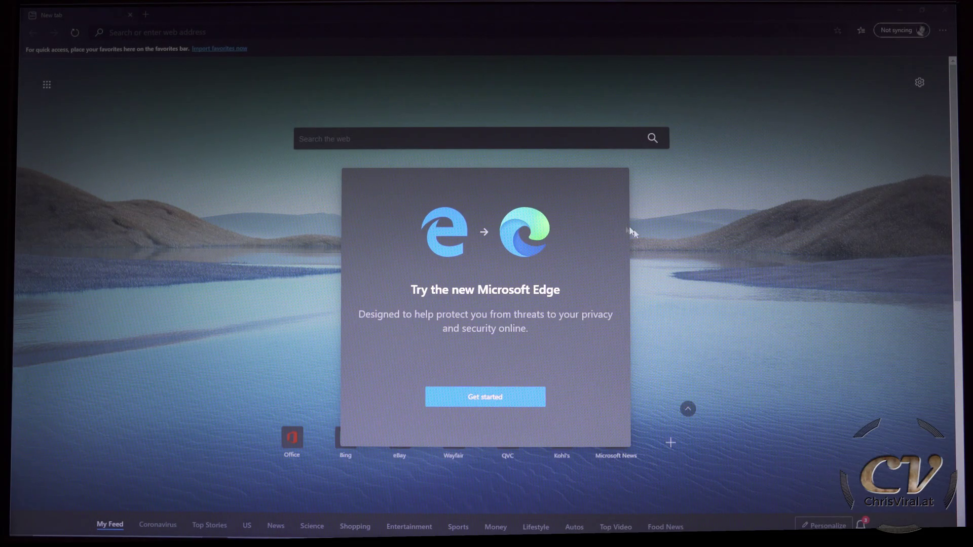
# Step: Complete Edge's welcome setup, accepting the new tab page layout and moving past sync
pyautogui.click(514, 402)
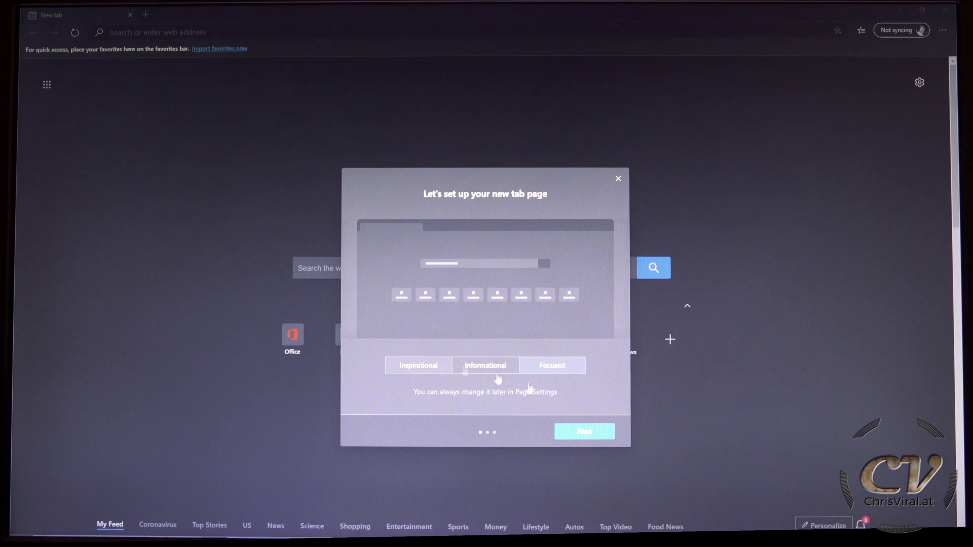
pyautogui.click(574, 434)
pyautogui.click(584, 432)
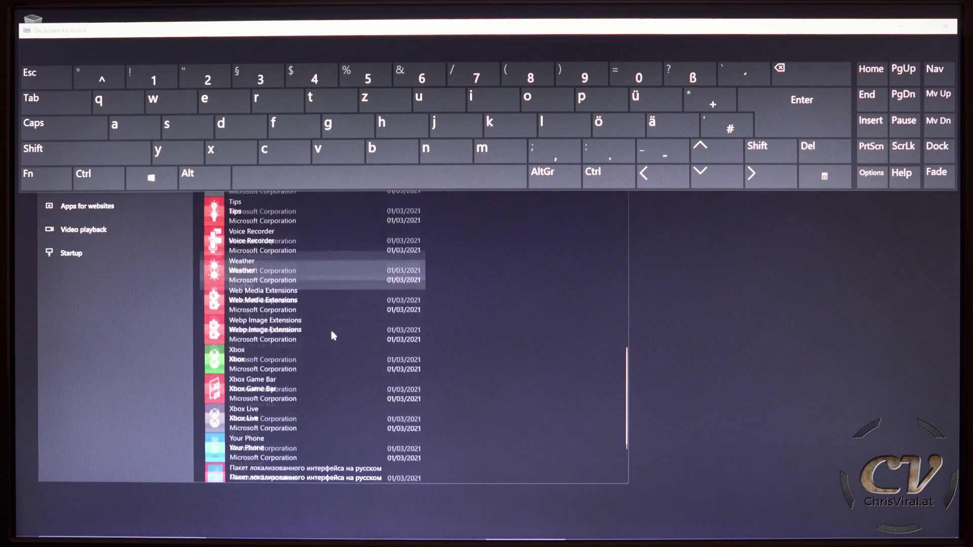
pyautogui.scroll(-3, 332, 335)
pyautogui.scroll(10, 351, 389)
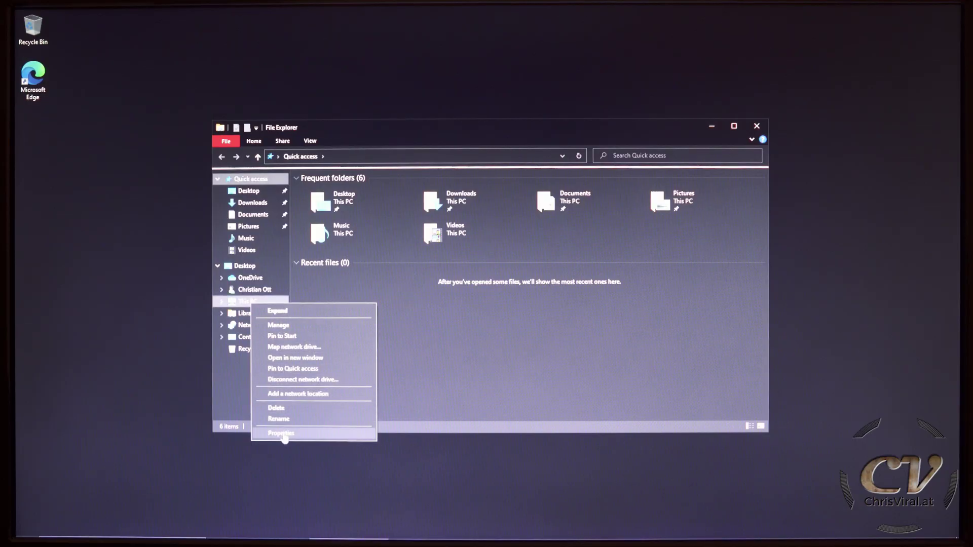
# Step: Open the system properties of This PC
pyautogui.click(282, 433)
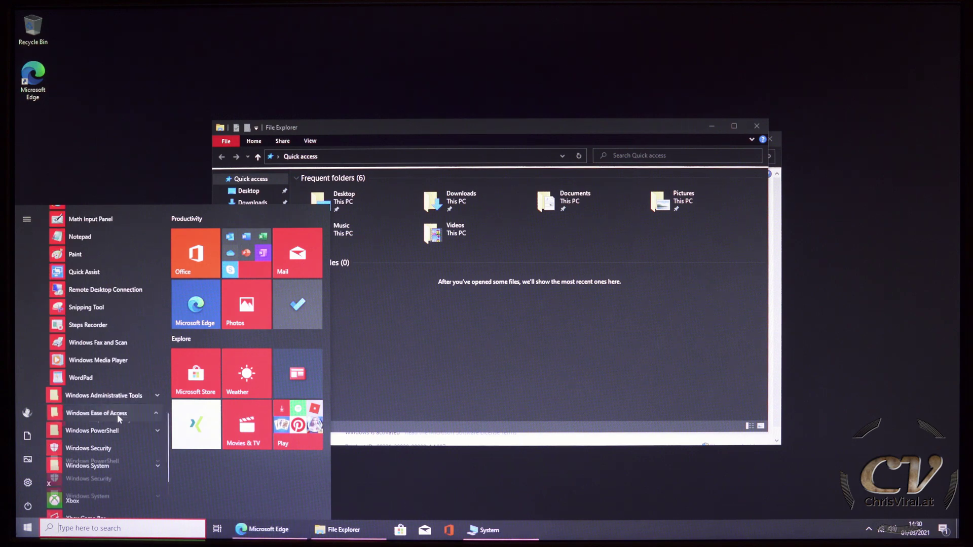
# Step: Launch the on-screen keyboard and search Settings for 'larger' to open the text size setting
pyautogui.click(118, 414)
pyautogui.click(95, 418)
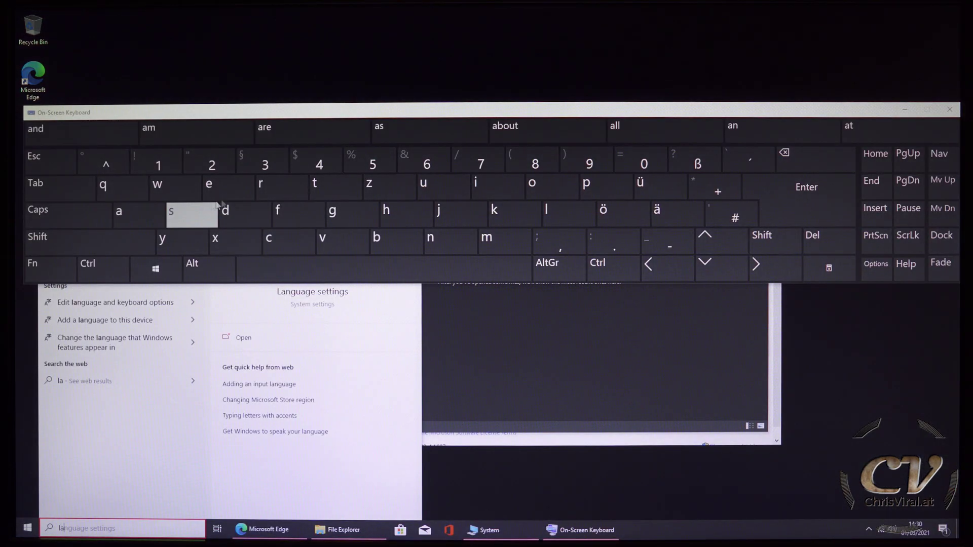
pyautogui.write('la')
pyautogui.write('lar')
pyautogui.click(260, 183)
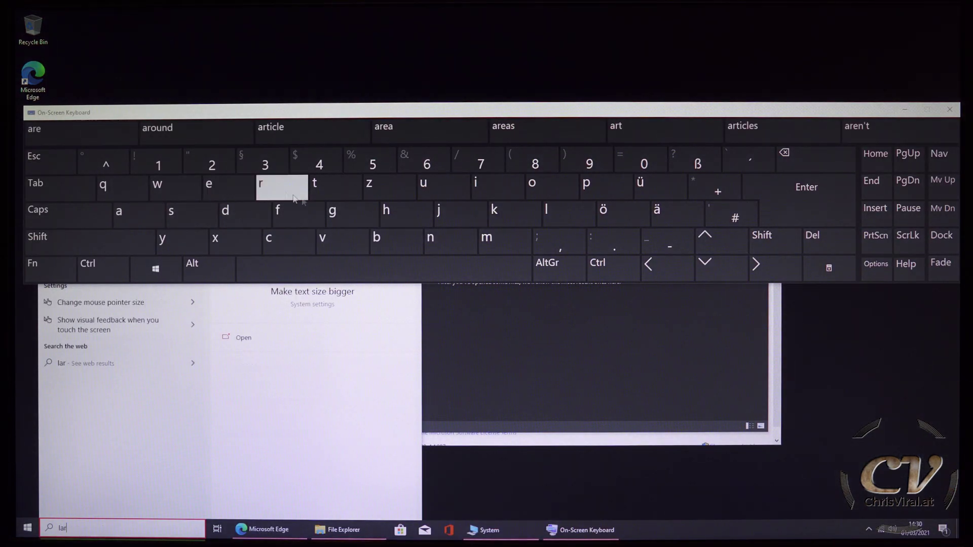
pyautogui.click(332, 211)
pyautogui.click(122, 302)
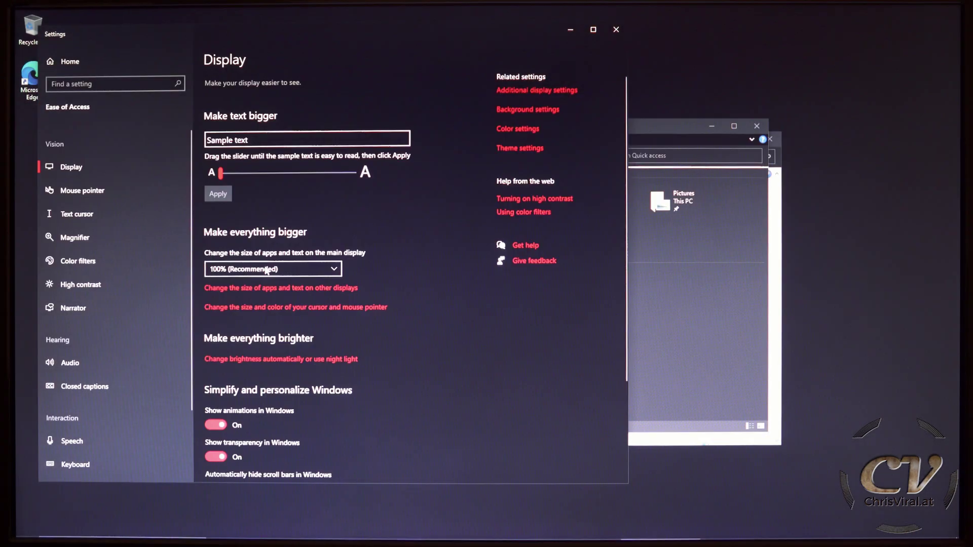
# Step: Try 150% and 100% display scaling, settle on 125%, and close Settings
pyautogui.click(267, 270)
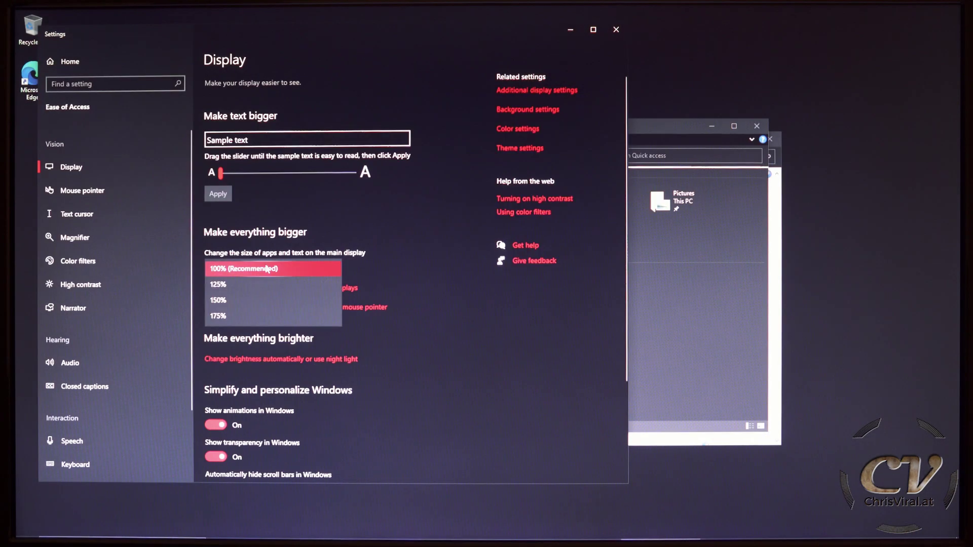
pyautogui.click(254, 300)
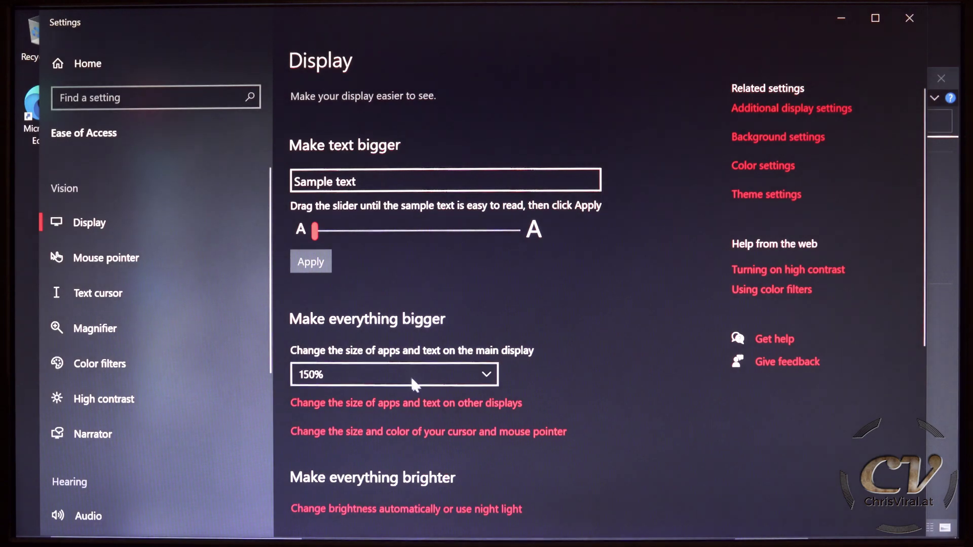
pyautogui.click(424, 373)
pyautogui.click(365, 325)
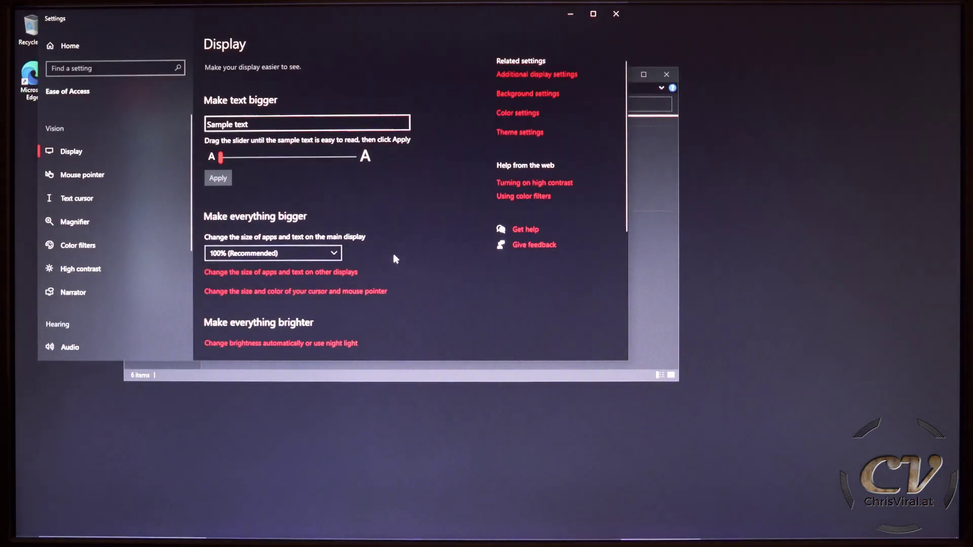
pyautogui.click(302, 255)
pyautogui.click(258, 270)
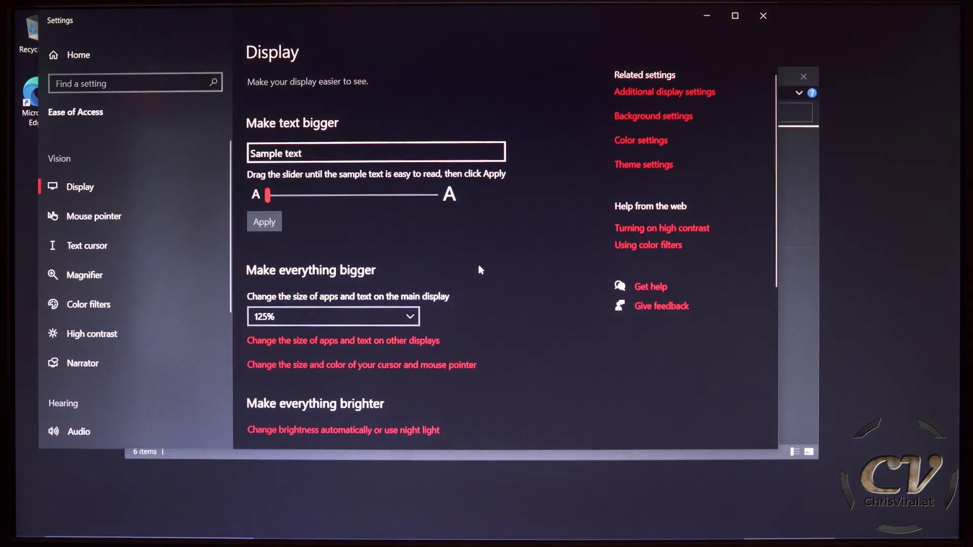
pyautogui.click(763, 16)
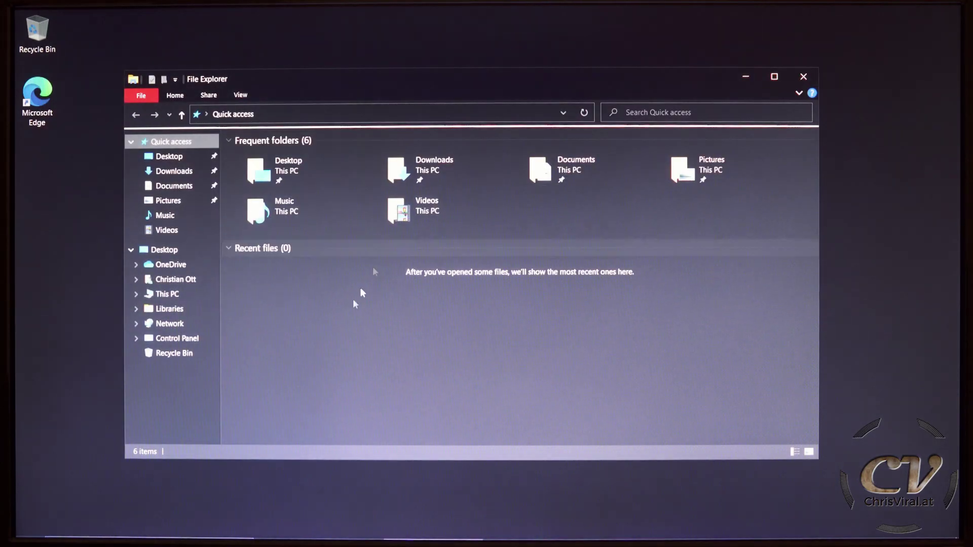
# Step: Check the eight i5-10210U processors from This PC's properties, then open Local Disk (C:)
pyautogui.rightClick(169, 294)
pyautogui.click(211, 455)
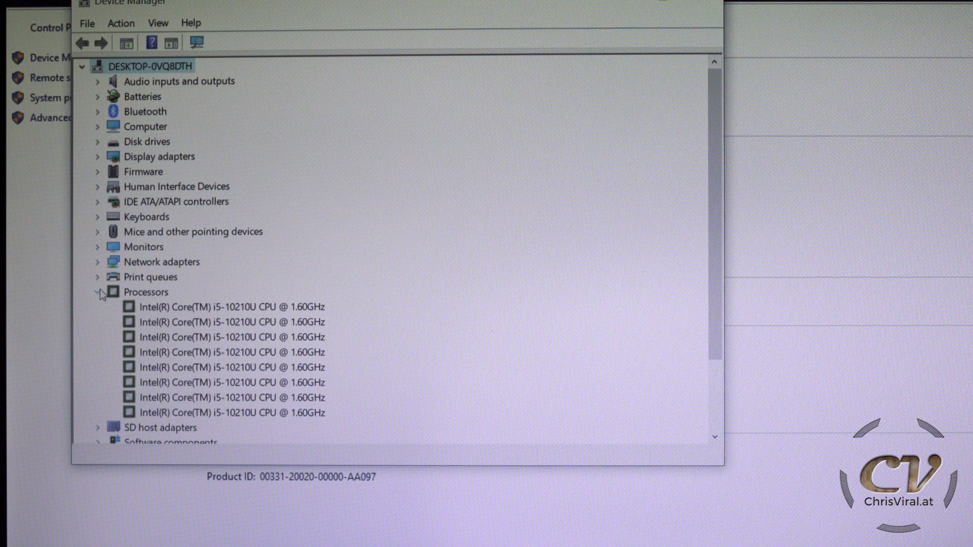
pyautogui.click(100, 292)
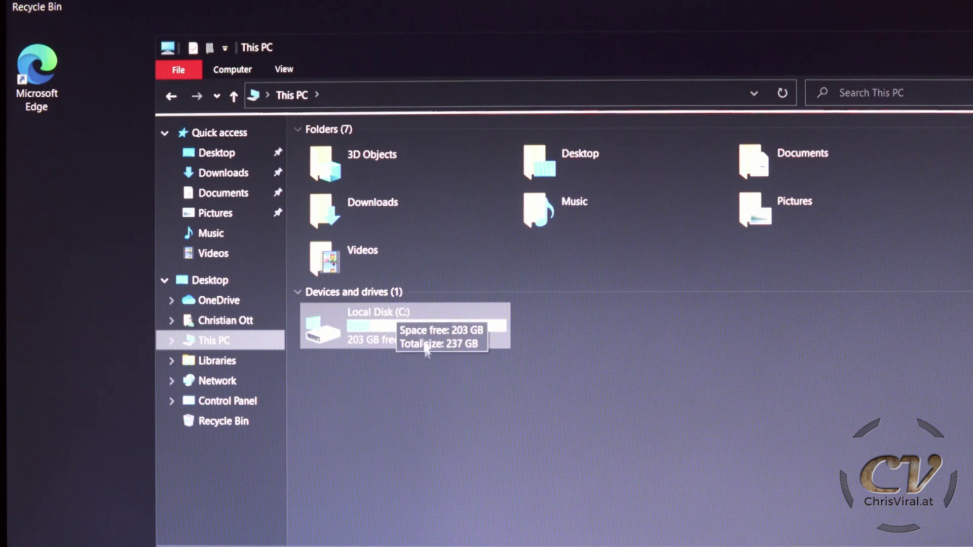
pyautogui.doubleClick(403, 335)
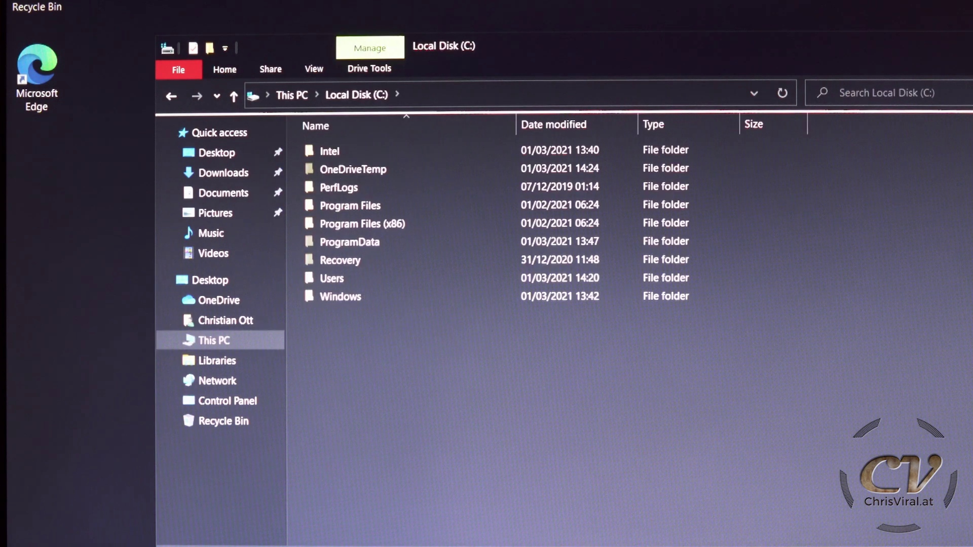